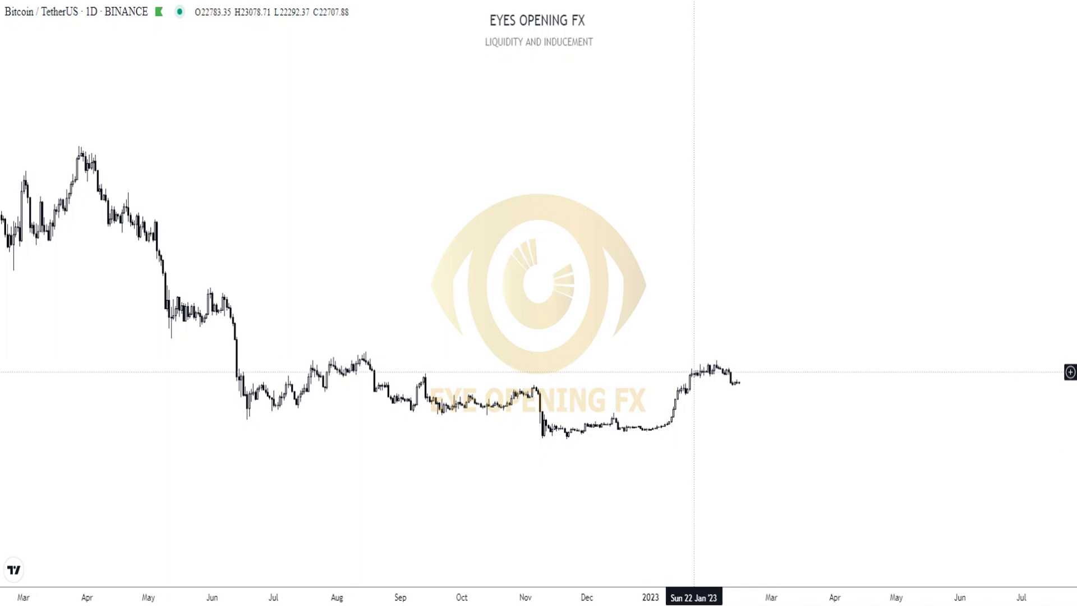
- Draw a horizontal line from the mid-June 2022 low across to the sharp November 2022 drop on the daily chart
scroll(636, 401, up, 3)
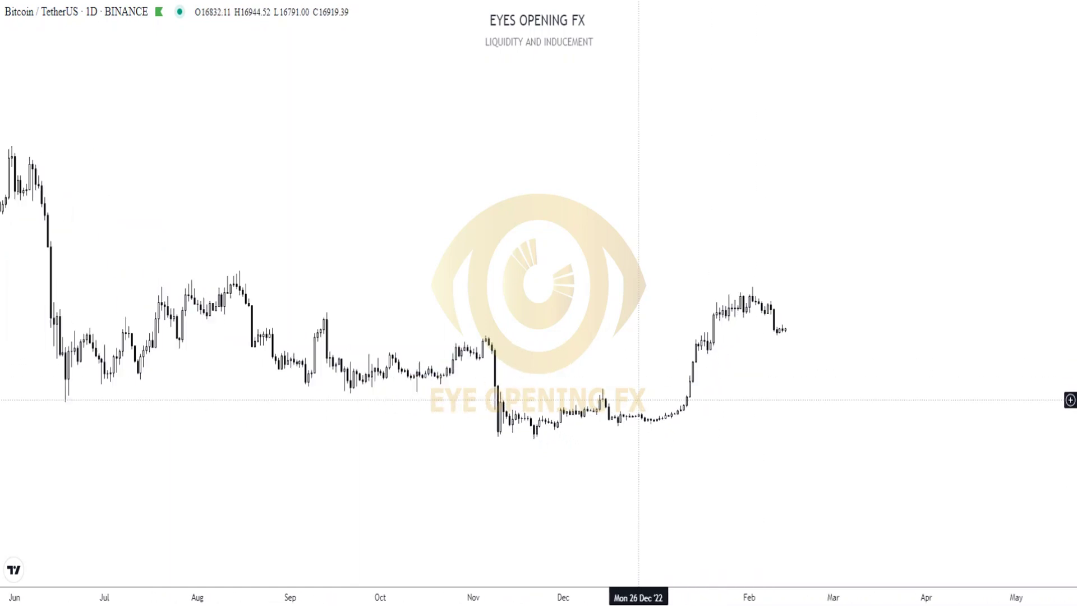
scroll(551, 281, down, 3)
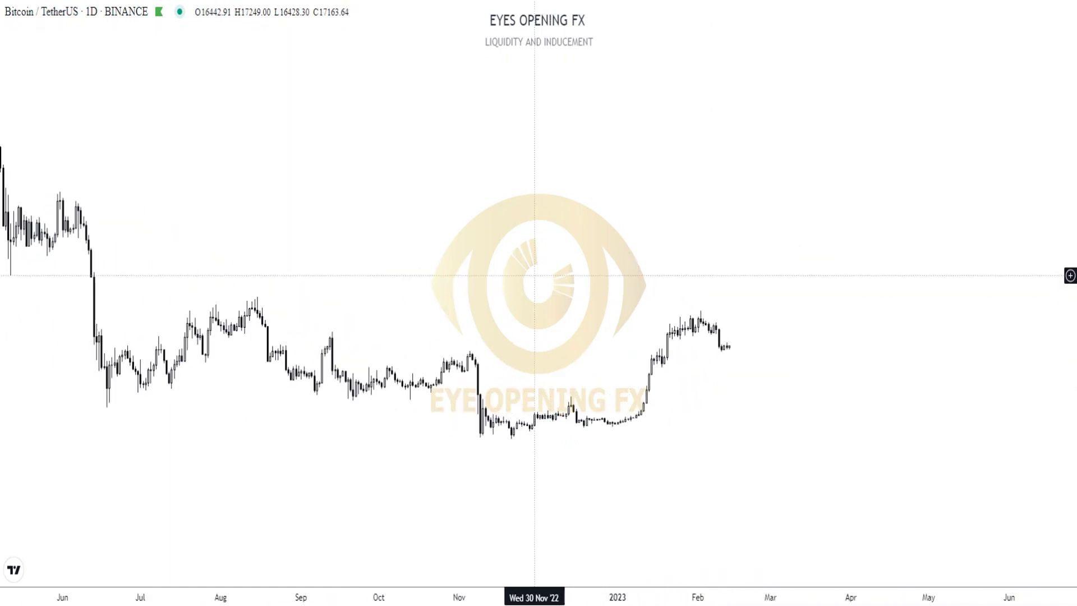
scroll(336, 293, down, 2)
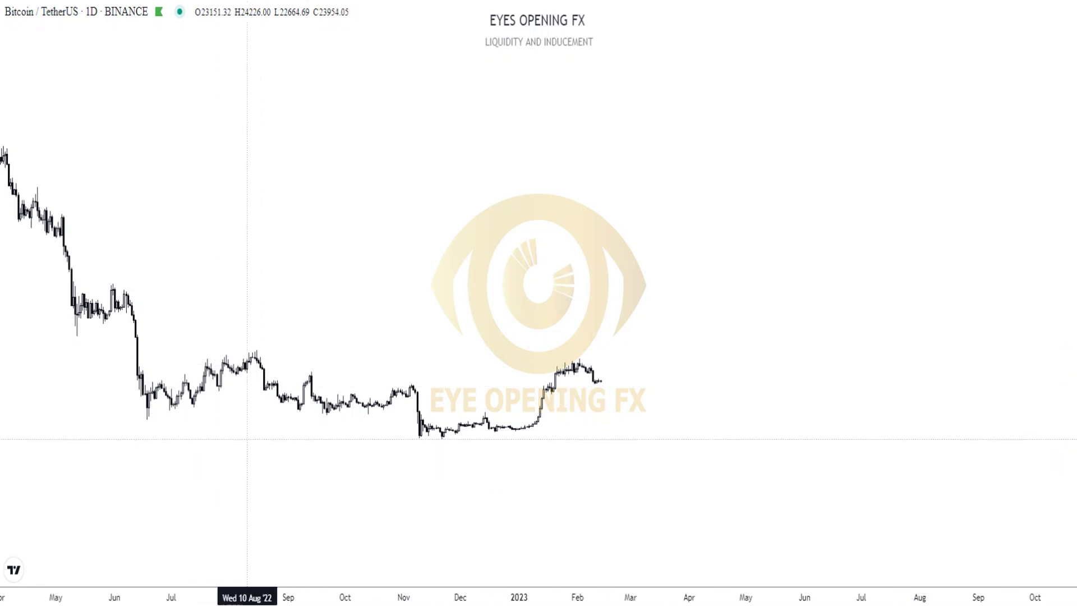
click(147, 419)
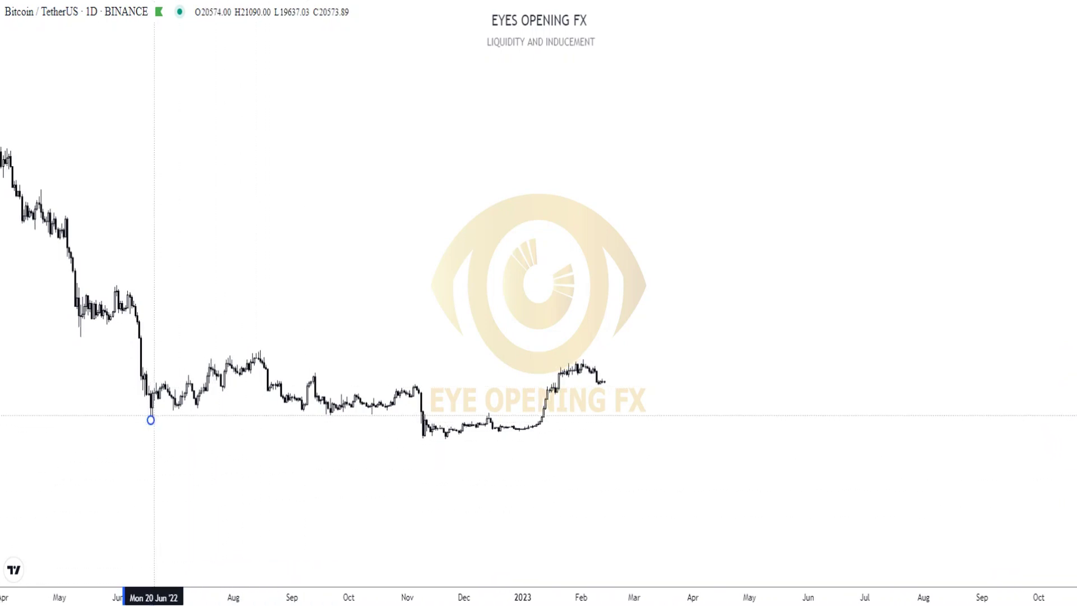
click(422, 420)
right_click(436, 387)
click(423, 370)
scroll(465, 406, up, 3)
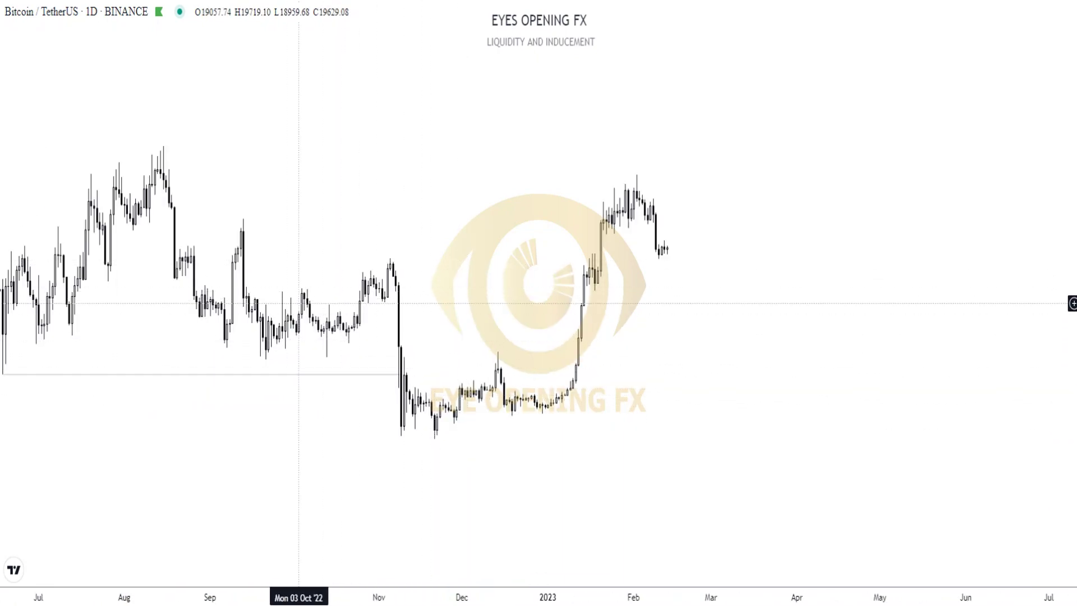
scroll(512, 277, down, 2)
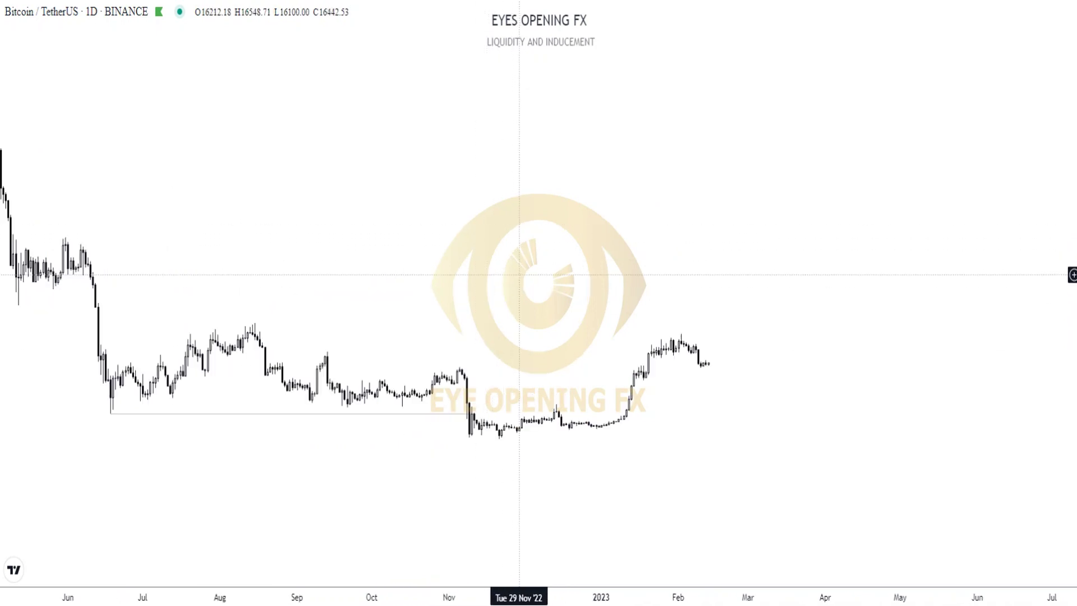
- Sketch strokes beneath the mid-January 2023 pullback and at the base of the rally, and undo all three
scroll(589, 374, up, 4)
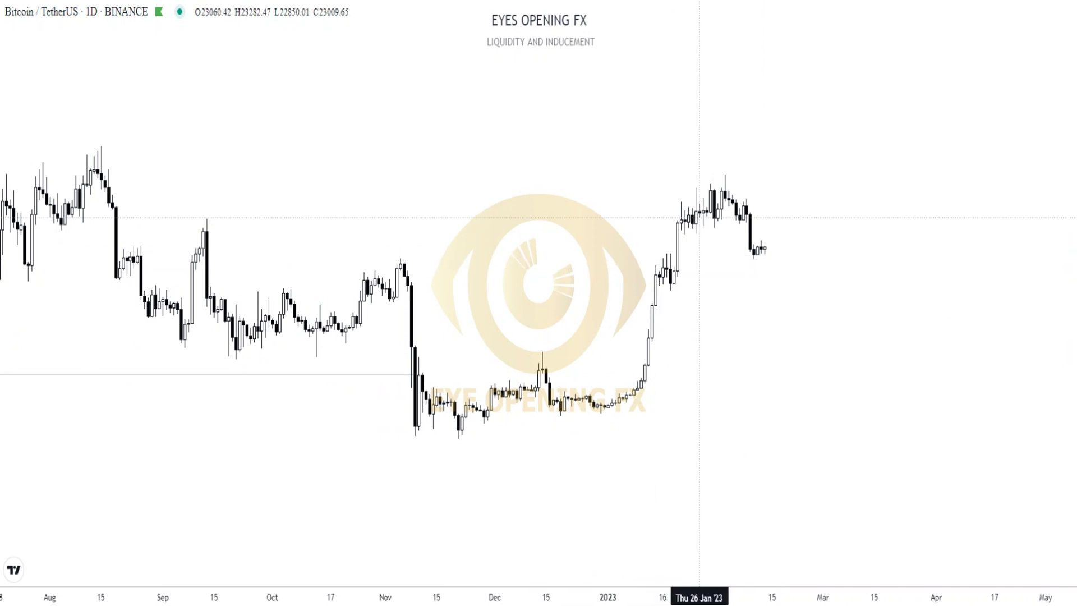
click(670, 281)
click(782, 281)
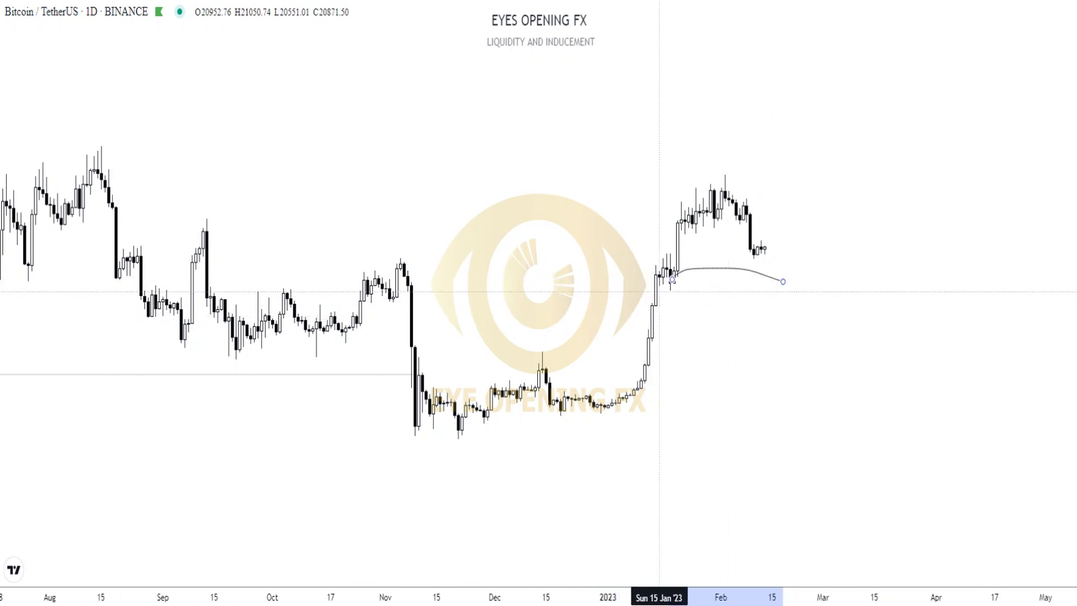
click(661, 289)
click(692, 278)
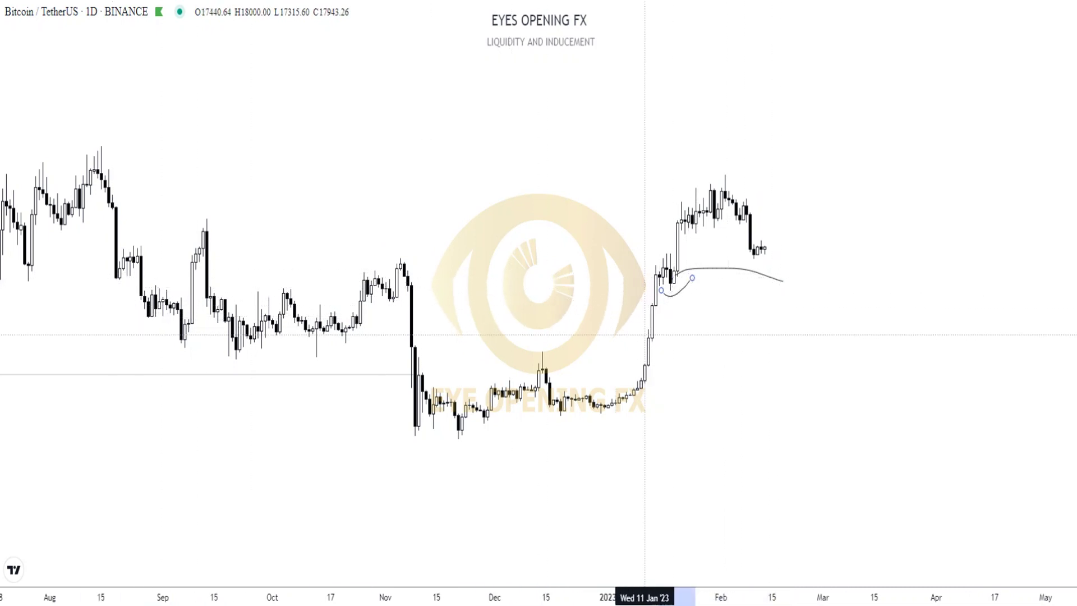
click(643, 360)
click(863, 360)
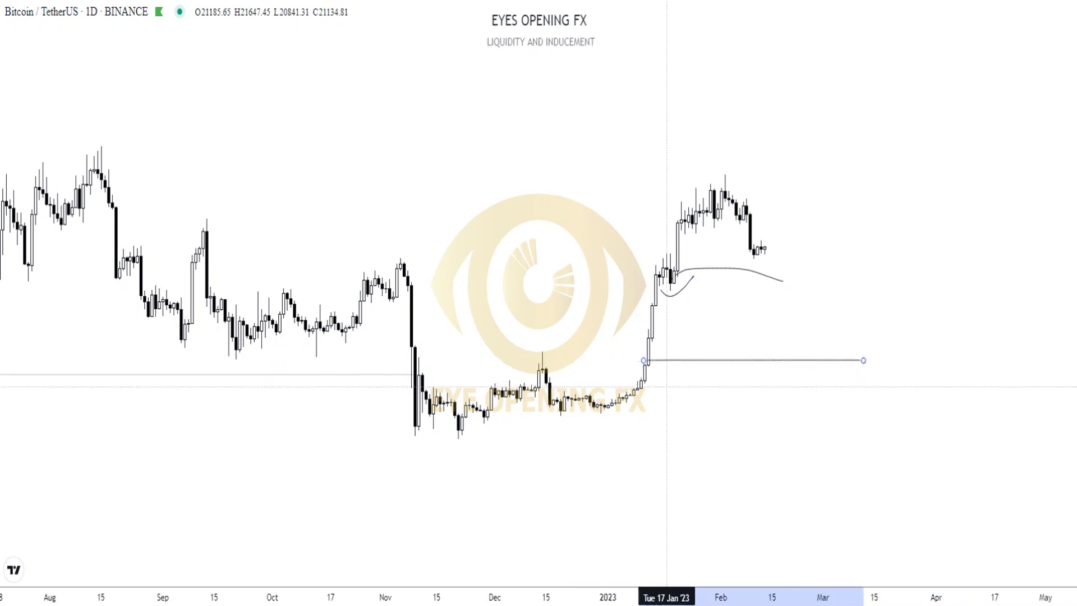
key(ctrl+z)
key(ctrl+z)
key(ctrl+z)
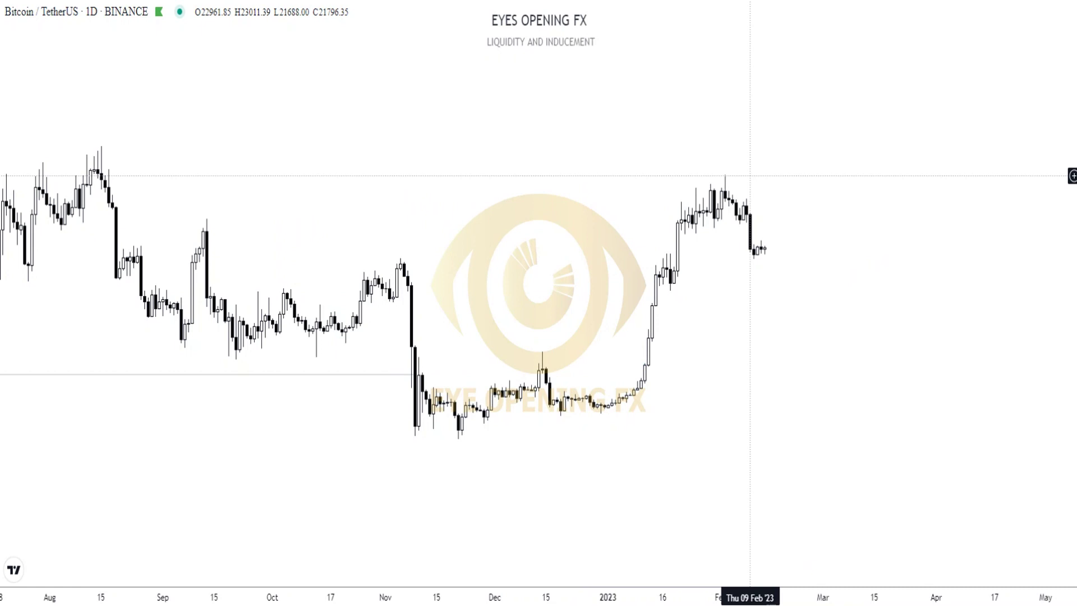
- Try freehand marks around the highs of late January and early February 2023, and discard them
scroll(750, 176, down, 3)
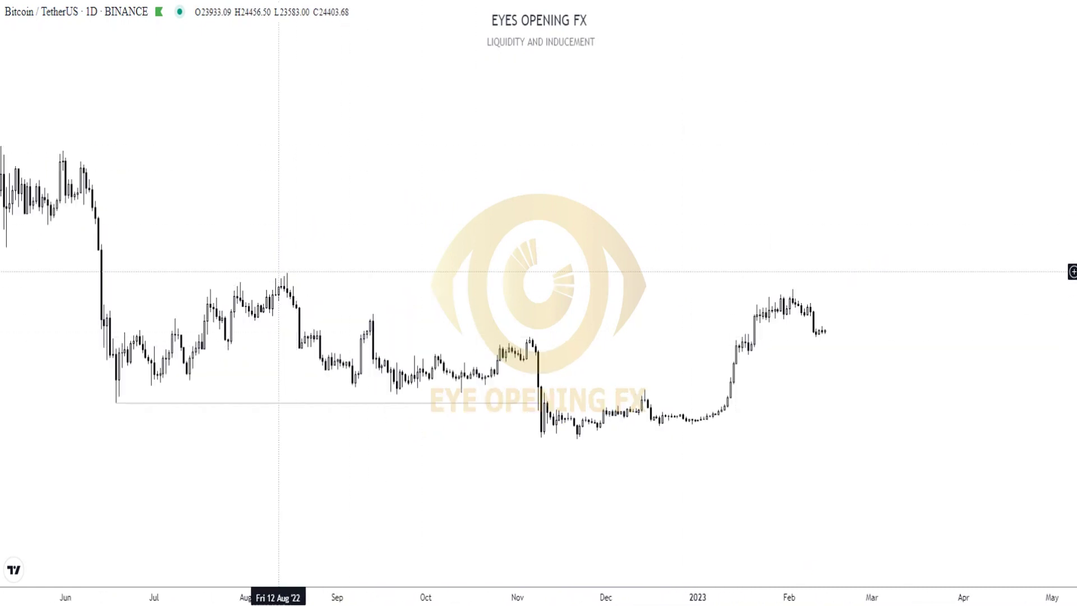
scroll(120, 185, down, 3)
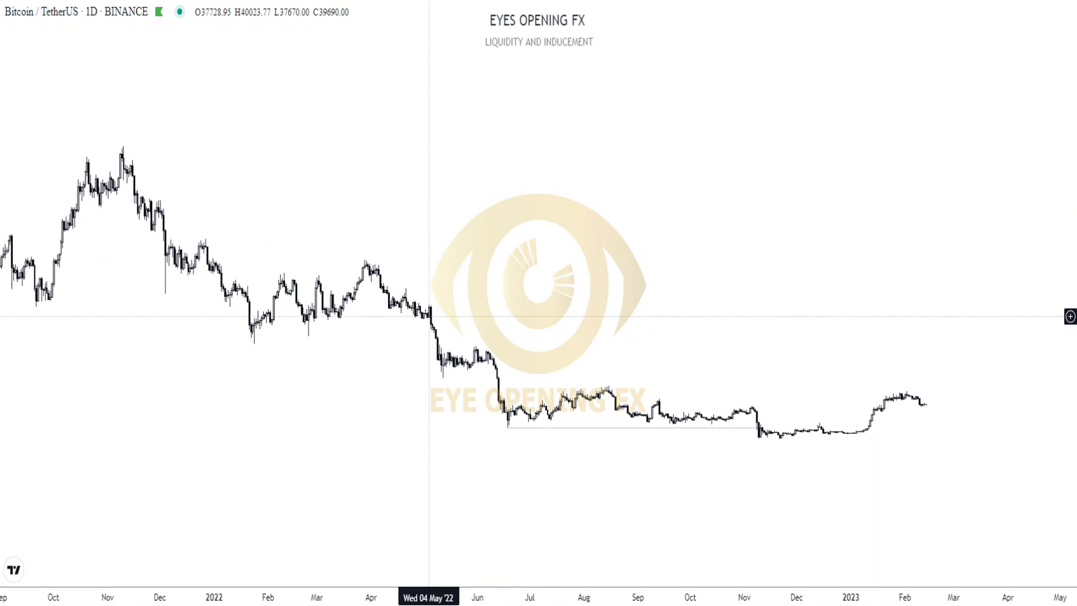
scroll(865, 480, up, 5)
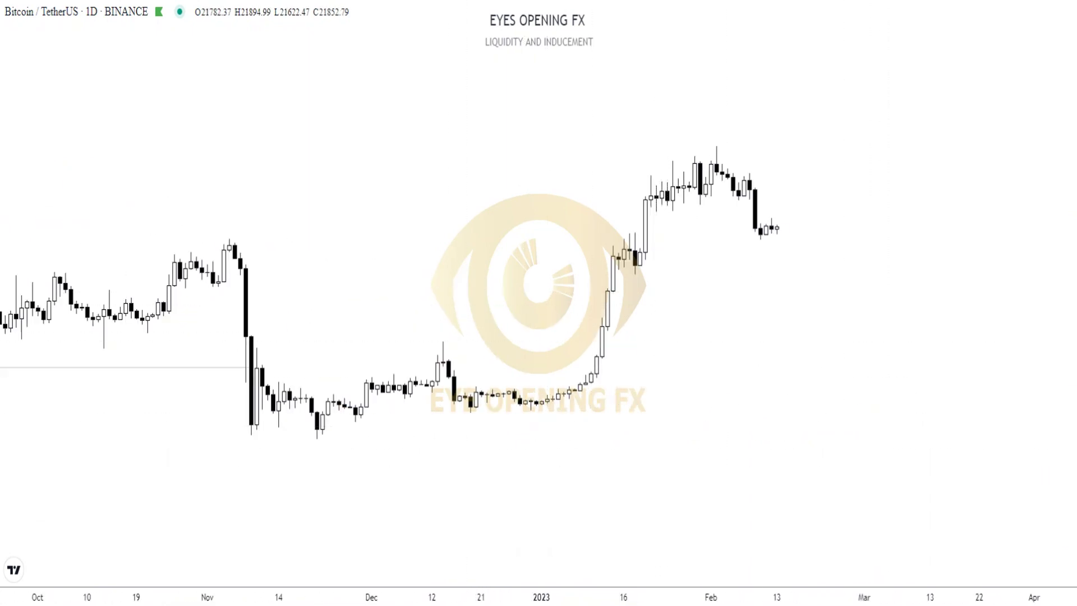
mouse_move(760, 223)
mouse_down()
mouse_move(786, 222)
mouse_move(819, 175)
mouse_up()
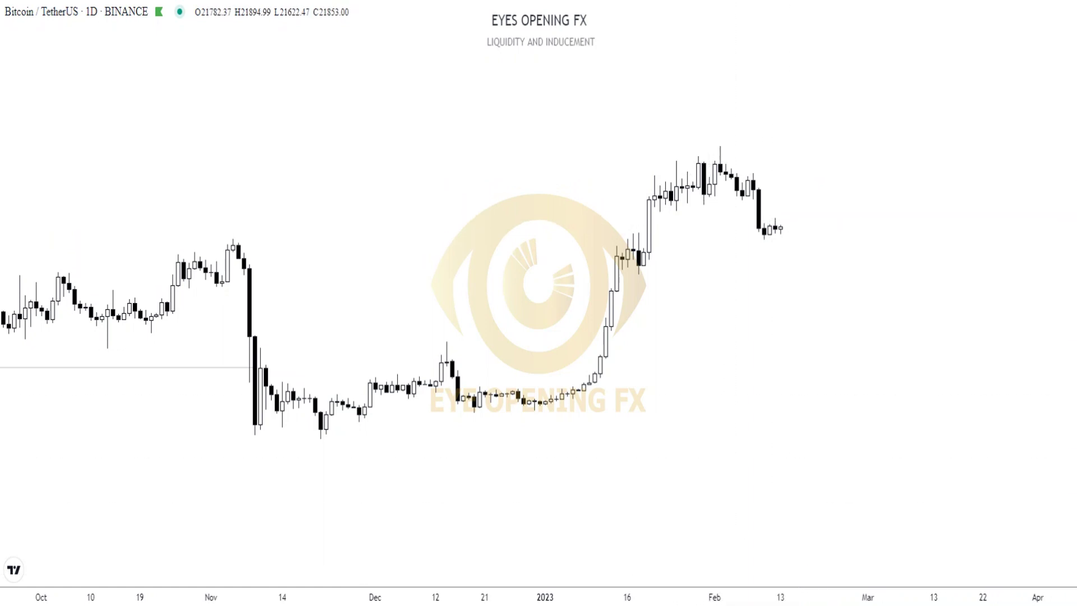
mouse_move(698, 163)
mouse_down()
mouse_move(733, 162)
mouse_move(742, 192)
mouse_up()
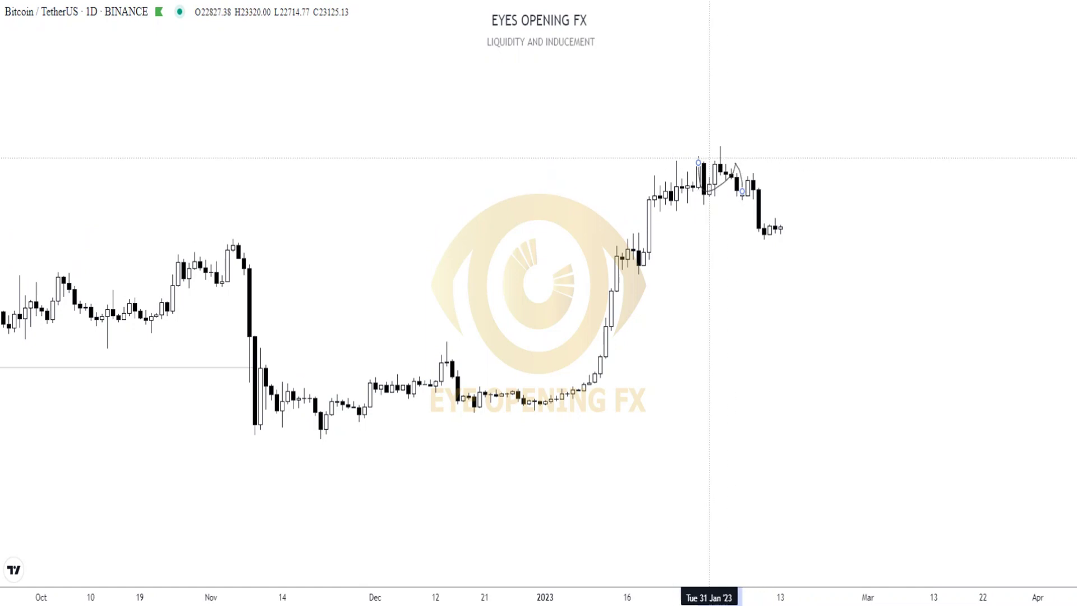
drag(697, 155, 703, 157)
click(736, 149)
right_click(711, 185)
key(Escape)
- Switch the Bitcoin / TetherUS chart to the 4-hour timeframe and show the January rally
scroll(787, 189, down, 5)
scroll(881, 356, up, 5)
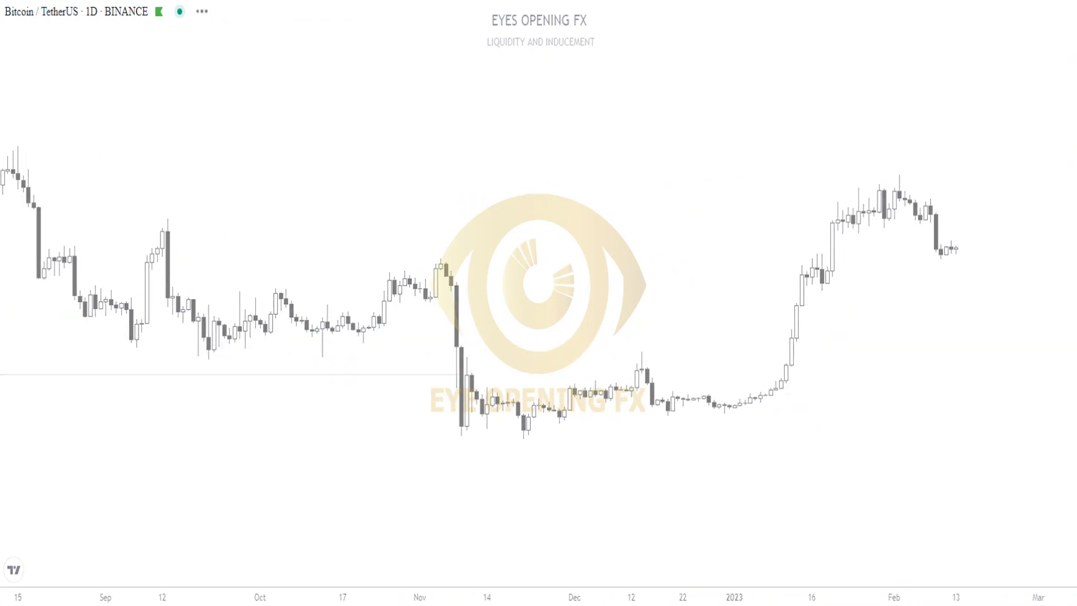
scroll(724, 216, down, 4)
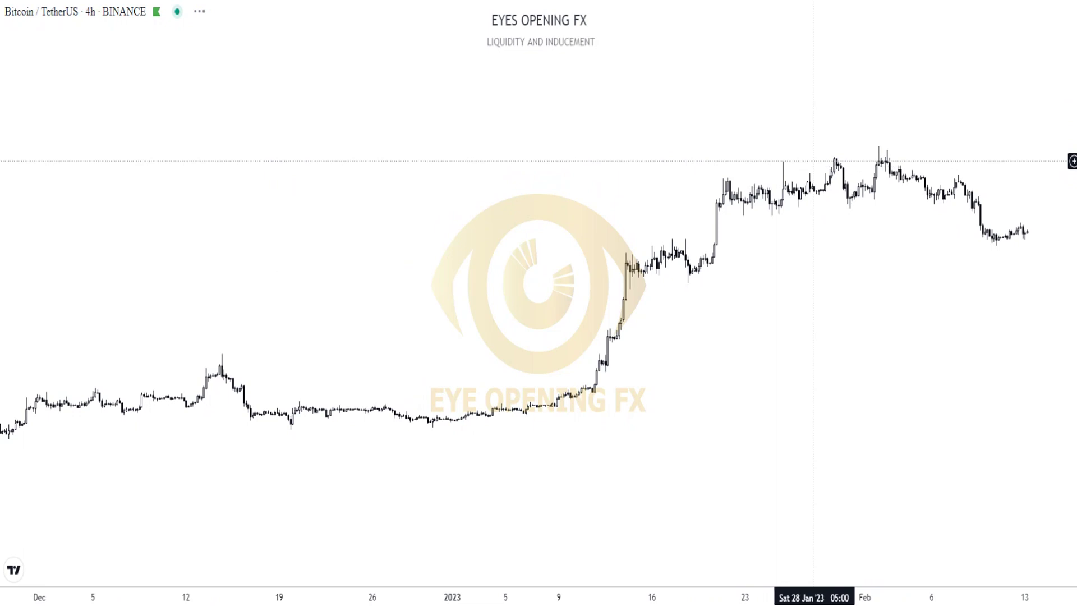
- Draw a horizontal line from the 27 January 2023 low across to the low around 31 January
drag(892, 205, 874, 208)
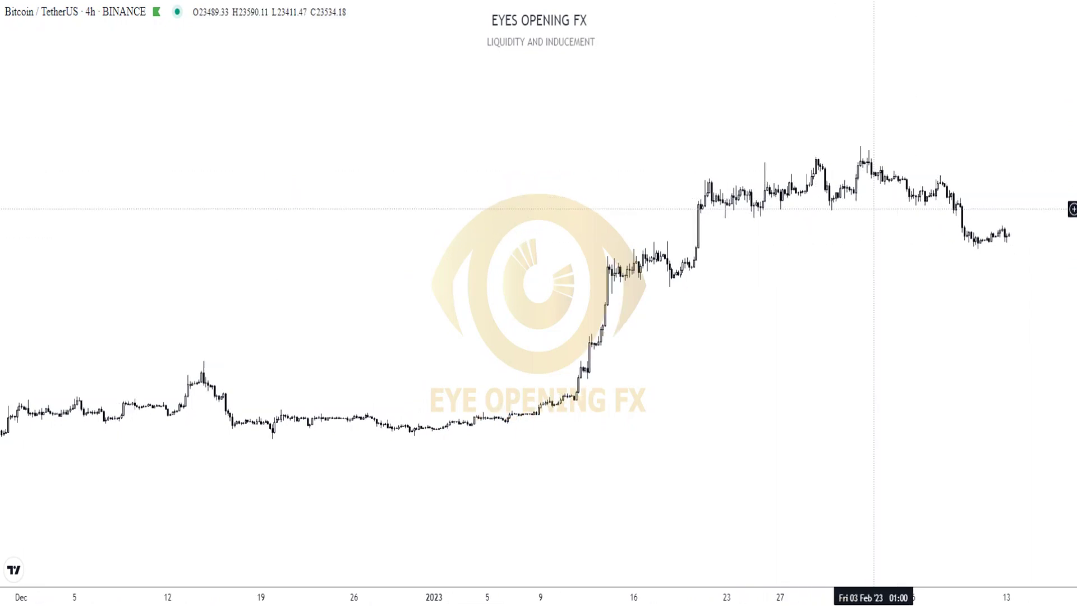
scroll(873, 209, right, 2)
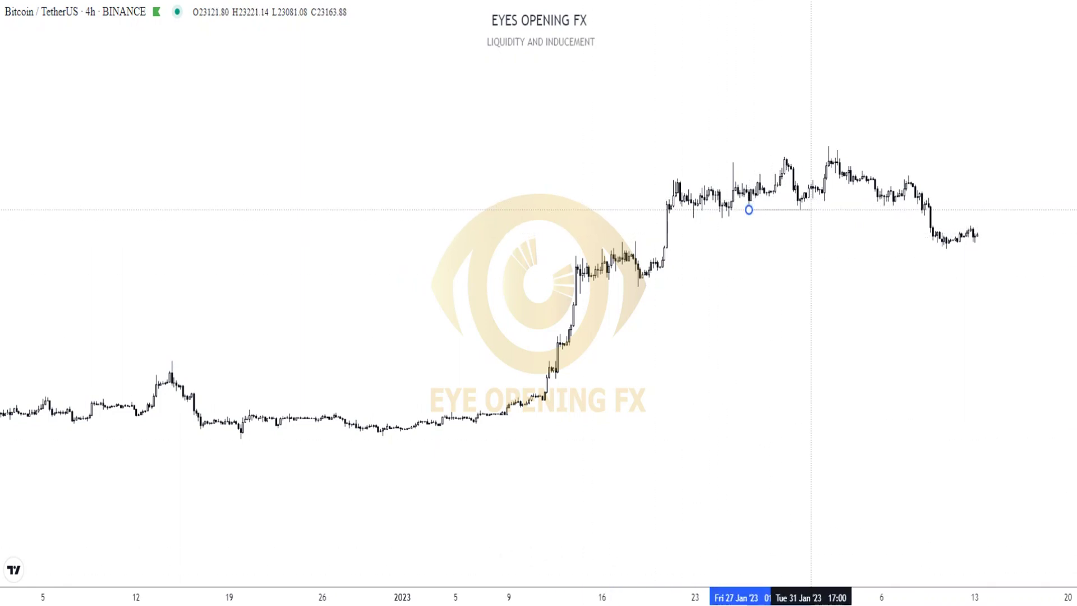
right_click(770, 226)
click(769, 226)
scroll(769, 227, up, 9)
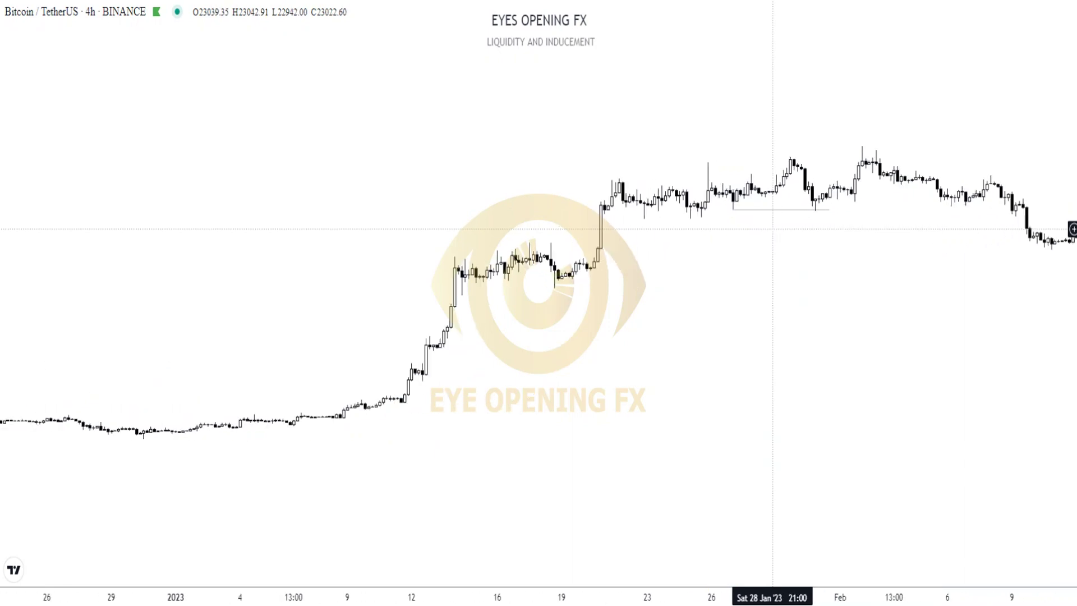
- Draw a horizontal line from the 29 January 2023 swing high across to the 1 February breakout
scroll(790, 233, down, 3)
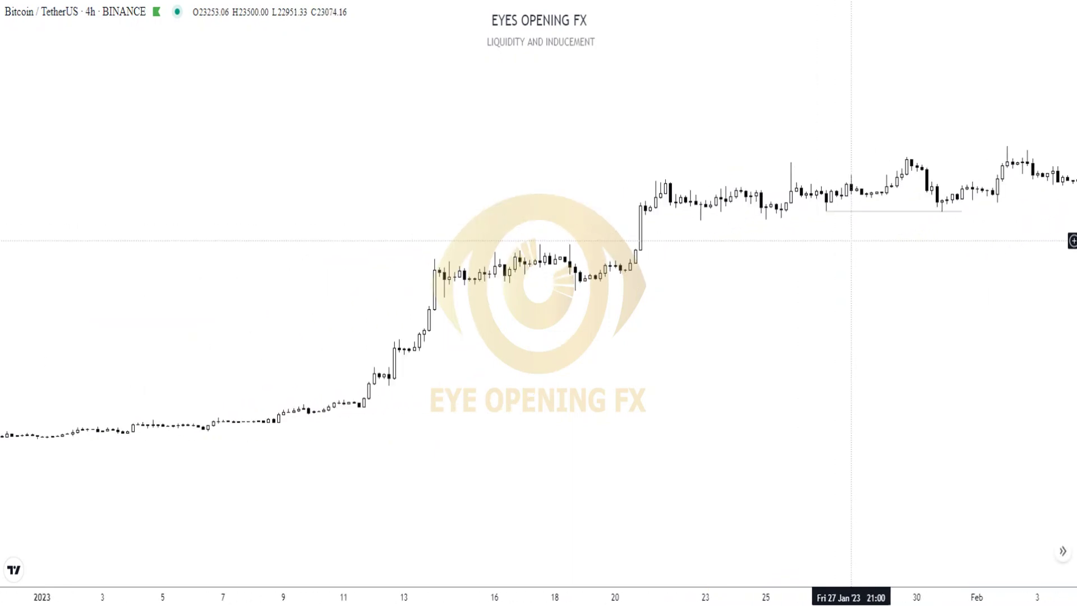
drag(882, 240, 772, 241)
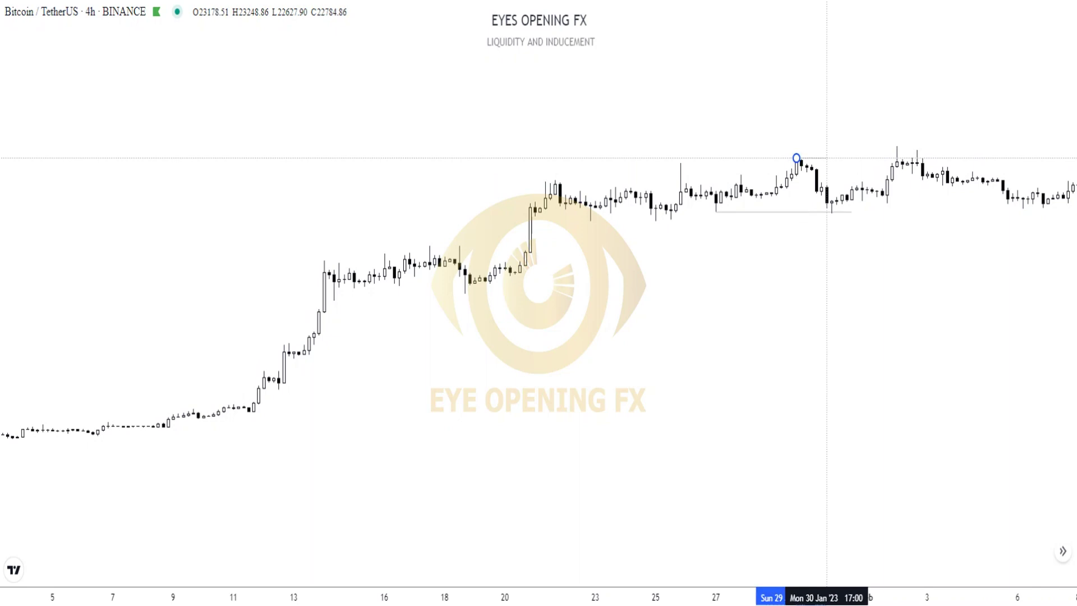
click(892, 158)
drag(887, 151, 794, 134)
- Draw a horizontal line from the 30 January 2023 swing low across to the price break on 9 February
scroll(798, 192, down, 6)
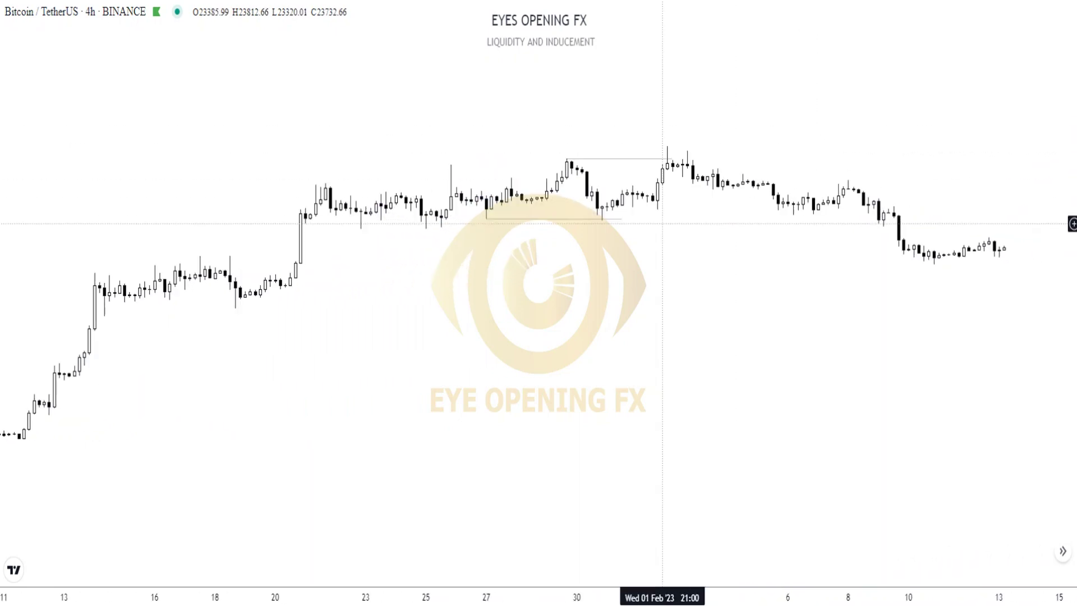
drag(862, 215, 811, 215)
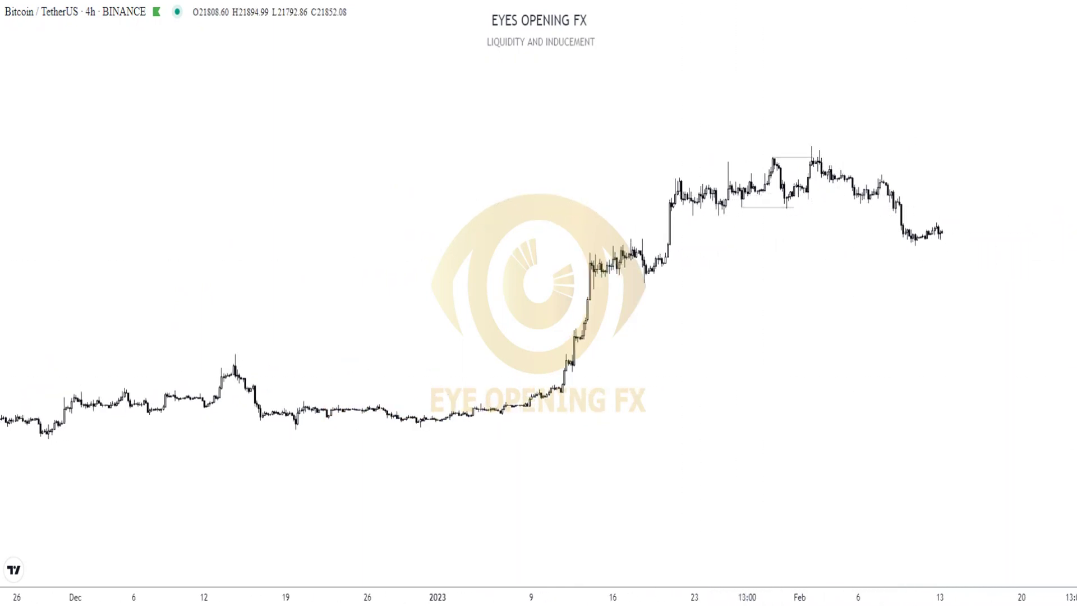
click(786, 210)
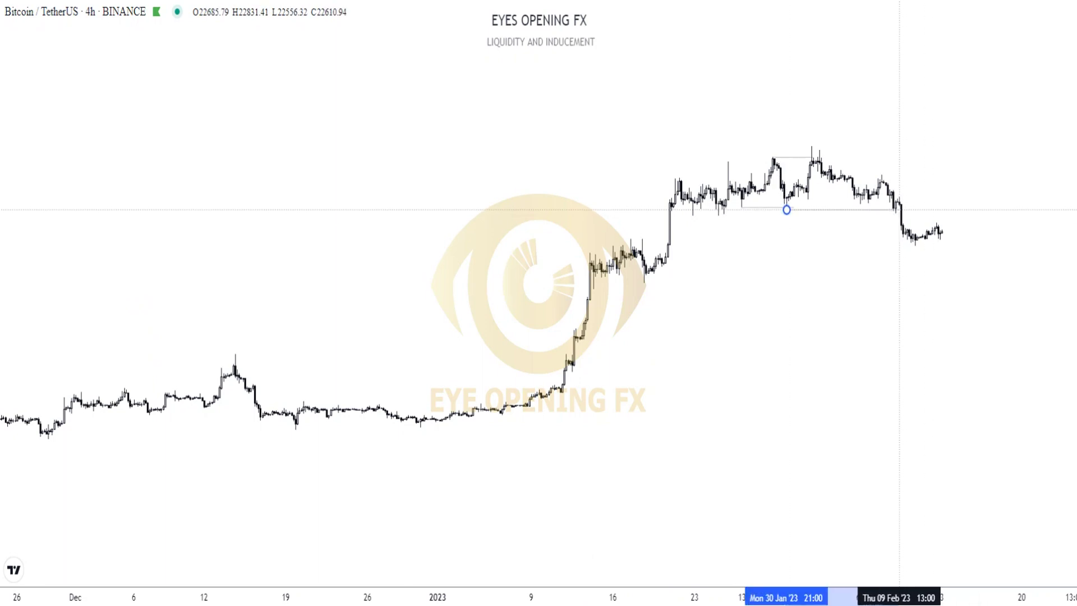
click(898, 210)
right_click(876, 220)
click(872, 221)
- Draw a rectangle over the consolidation from 26 January to 8 February 2023 and lower its upper edge to the range highs
scroll(870, 221, up, 3)
scroll(819, 214, down, 1)
scroll(820, 214, down, 6)
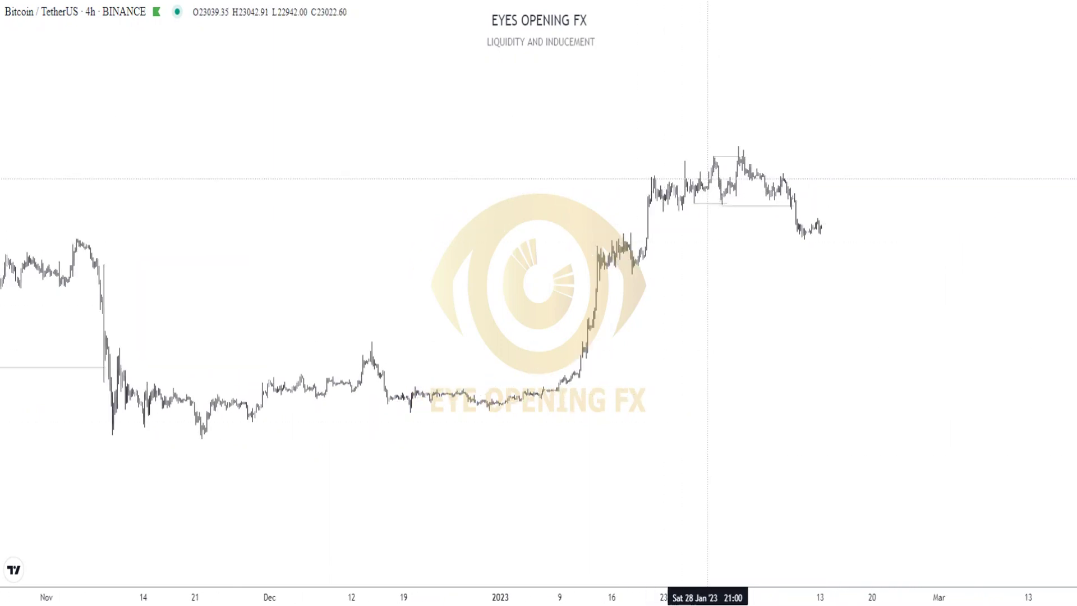
click(690, 139)
drag(757, 200, 784, 203)
click(788, 206)
right_click(788, 172)
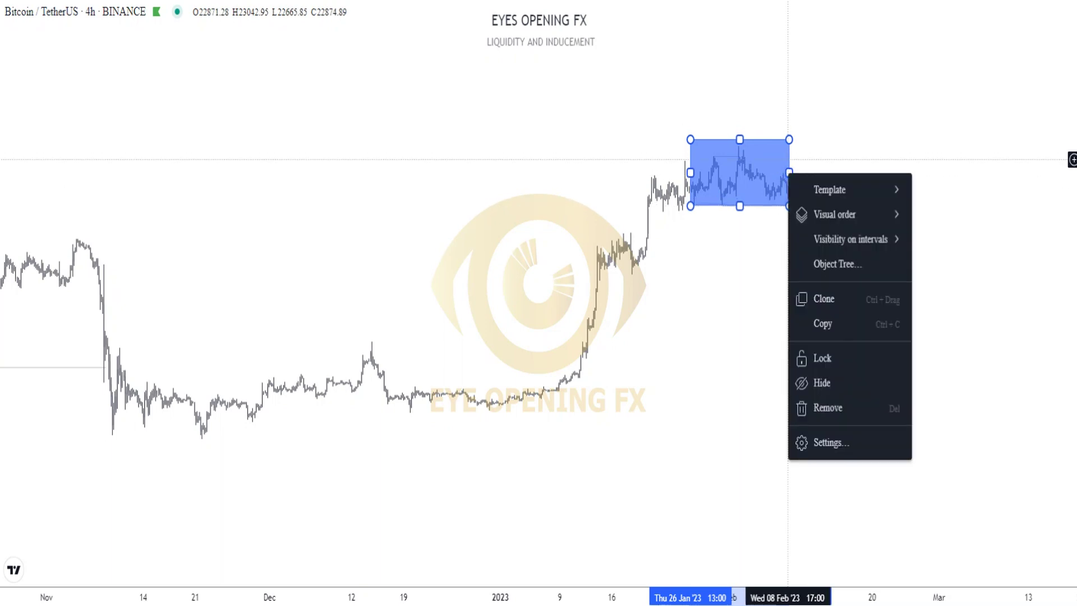
drag(787, 140, 787, 151)
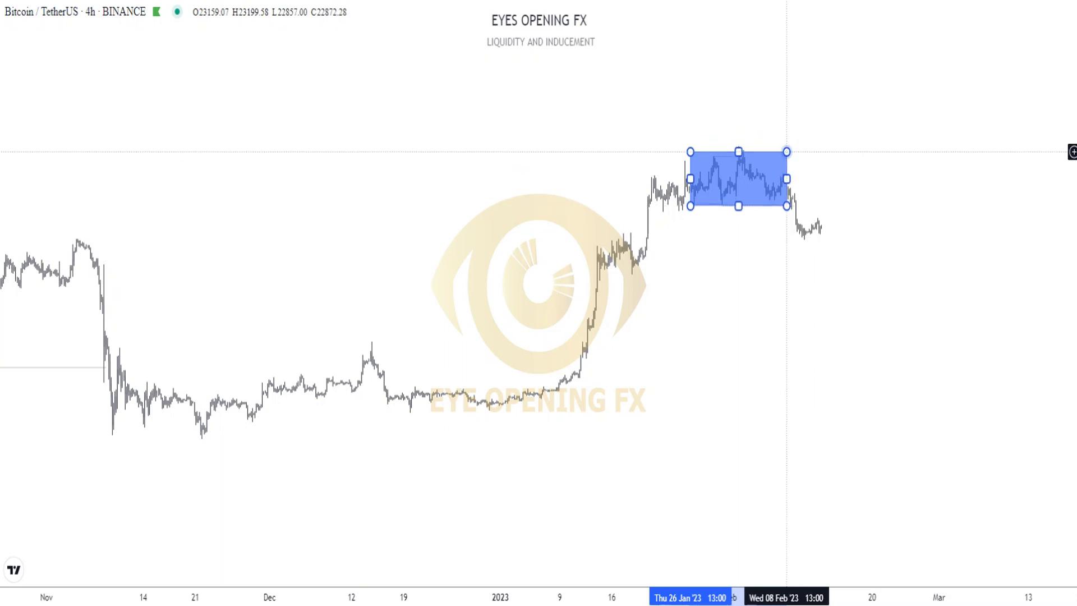
click(774, 134)
- Draw a second rectangle around the drop and small range from 9 February to about 14 February 2023
scroll(756, 235, up, 2)
scroll(756, 235, up, 2)
drag(748, 284, 638, 316)
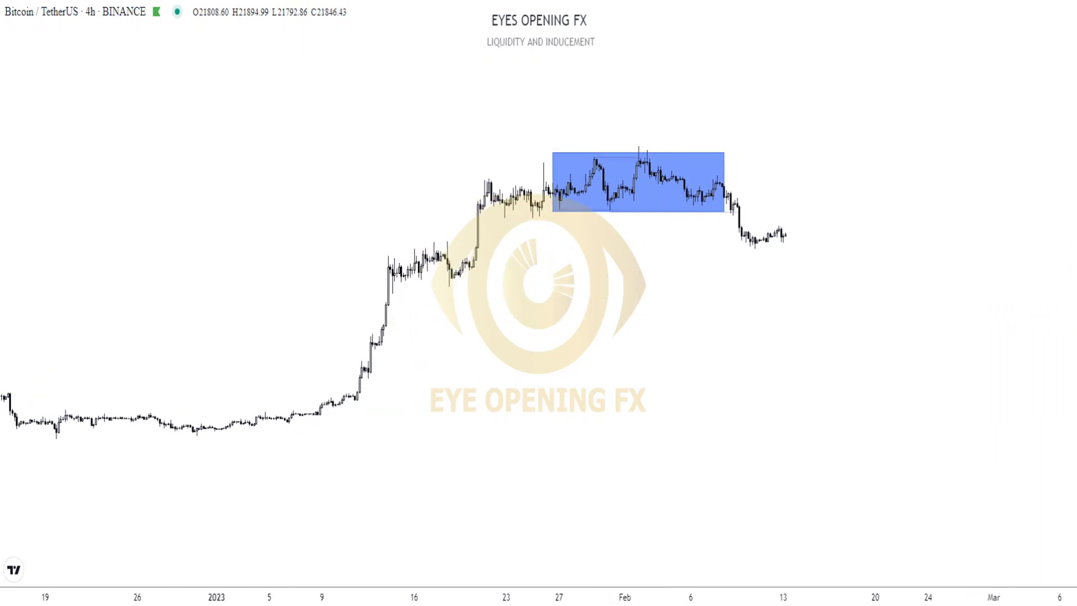
click(735, 202)
click(803, 249)
right_click(784, 286)
click(809, 241)
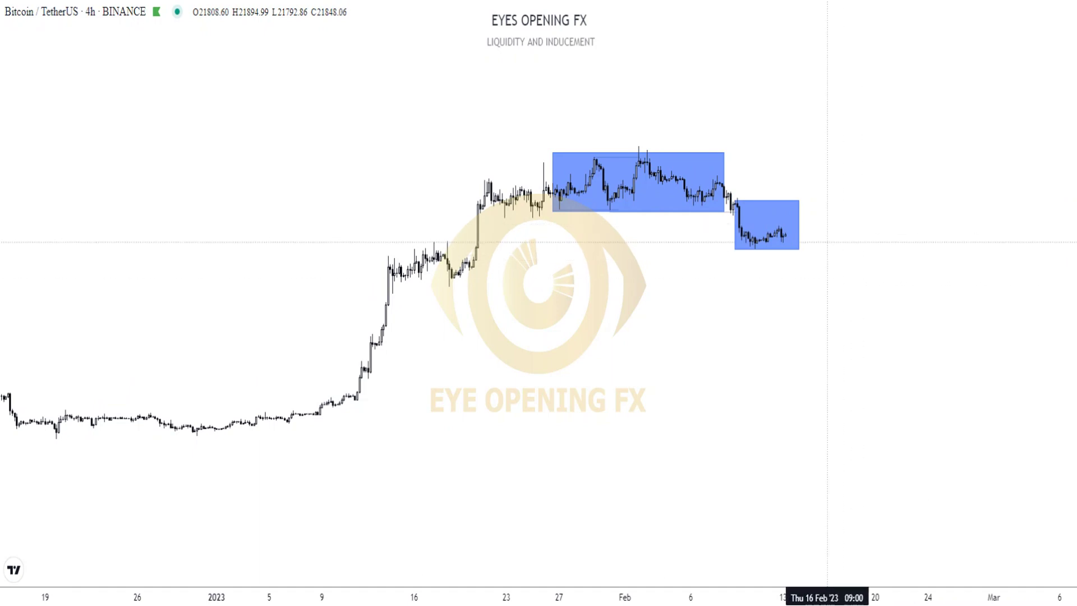
- Sketch trial price paths from the February range, one dipping and surging, the other rising and sliding, and undo them
mouse_move(799, 241)
mouse_down()
mouse_move(816, 320)
mouse_move(841, 271)
mouse_move(850, 336)
mouse_move(856, 302)
mouse_move(879, 343)
mouse_move(890, 328)
mouse_move(900, 353)
mouse_move(950, 97)
mouse_up()
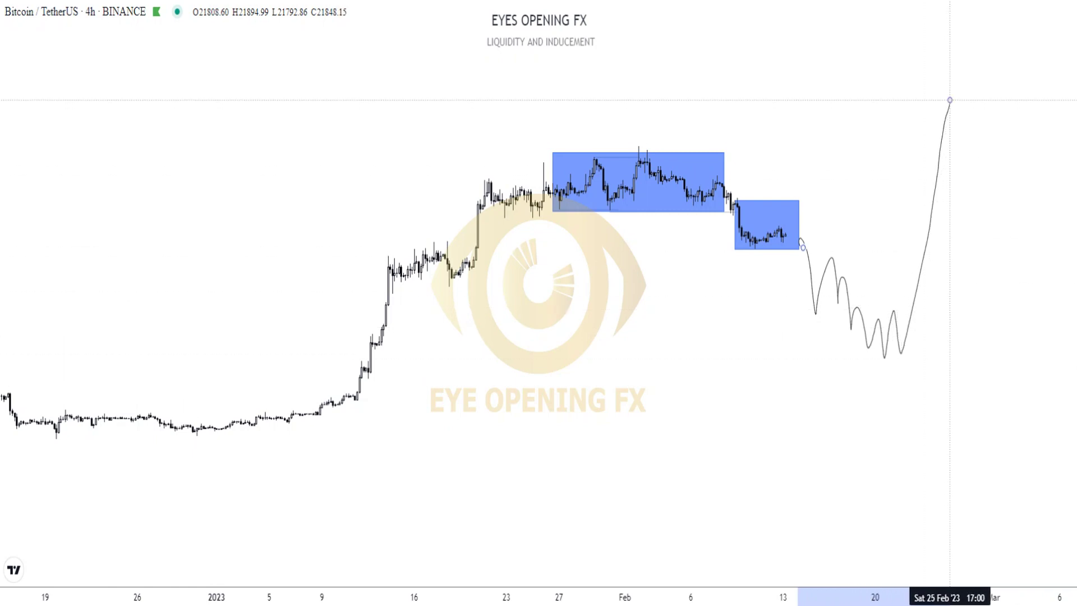
scroll(882, 167, down, 2)
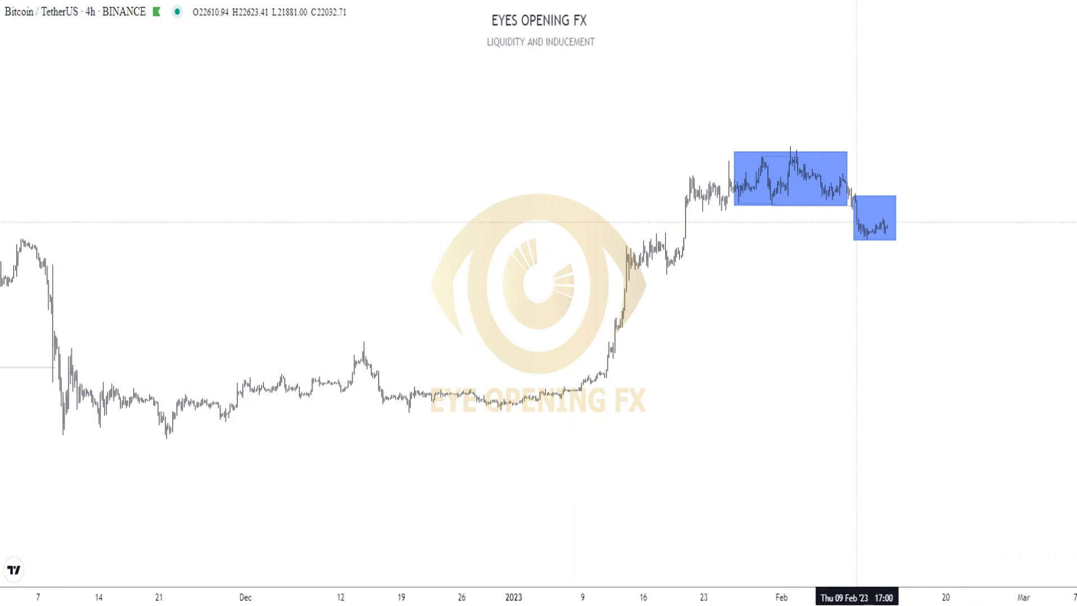
drag(879, 215, 894, 233)
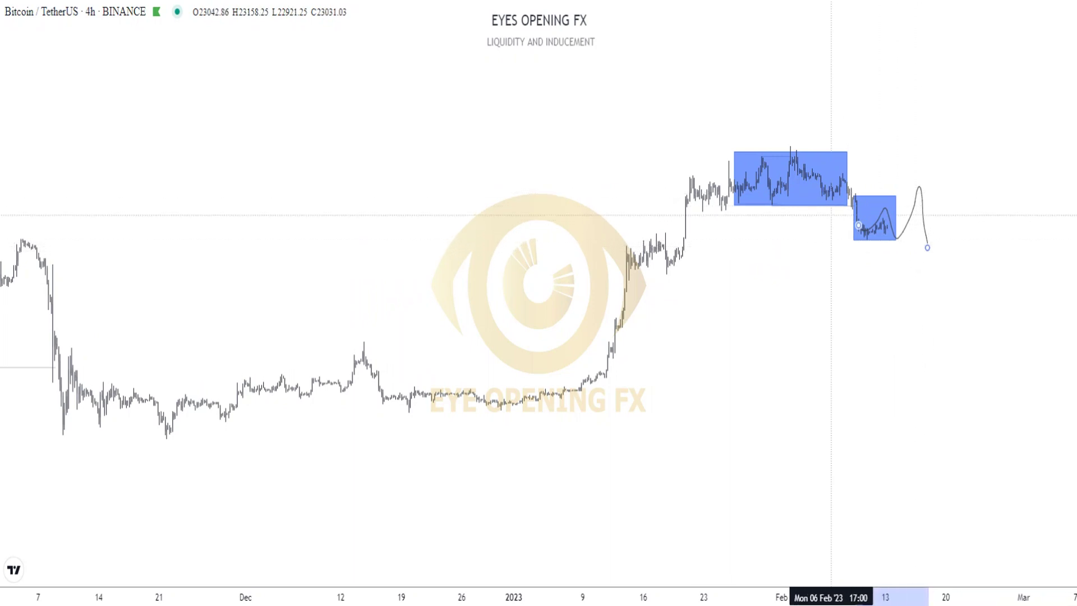
mouse_move(958, 253)
mouse_down()
mouse_move(969, 254)
mouse_move(1004, 350)
mouse_move(1006, 424)
mouse_up()
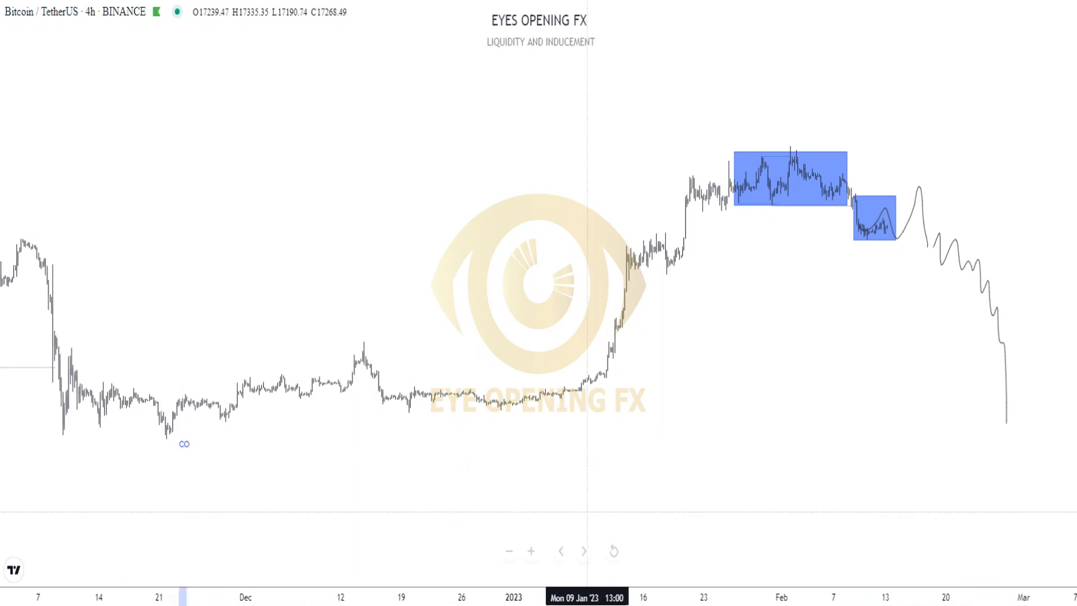
key(ctrl+z)
key(ctrl+z)
- Sketch a projected price path from the second rectangle, falling into a choppy bottom and surging above the highs by 28 February
mouse_move(891, 225)
mouse_down()
mouse_move(904, 221)
mouse_move(920, 280)
mouse_move(940, 289)
mouse_move(954, 328)
mouse_move(966, 297)
mouse_move(969, 330)
mouse_move(977, 313)
mouse_move(986, 324)
mouse_up()
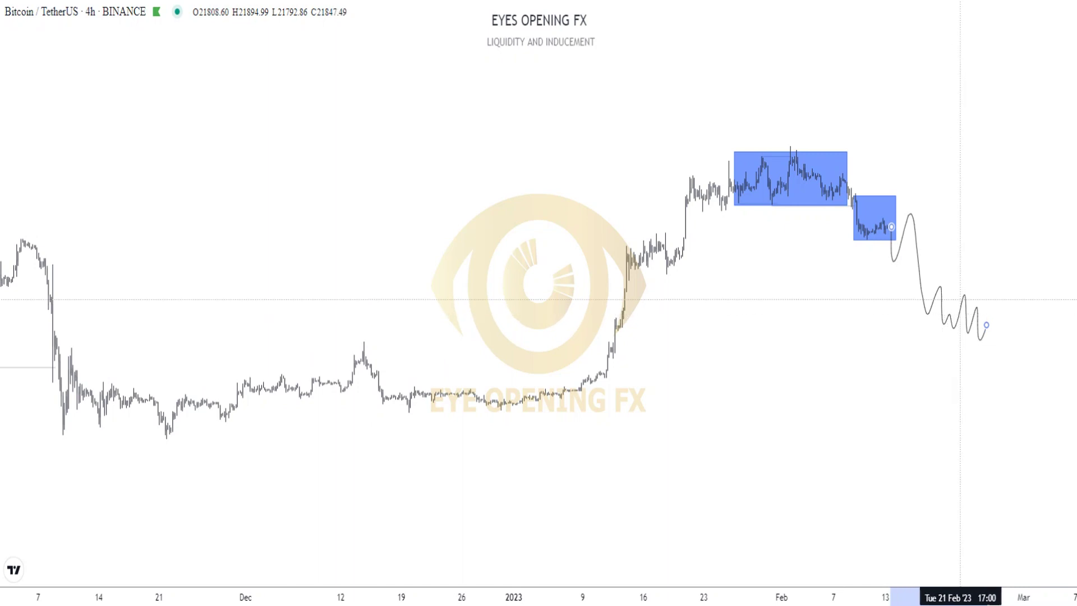
mouse_move(970, 314)
mouse_down()
mouse_move(1004, 241)
mouse_move(1017, 122)
mouse_up()
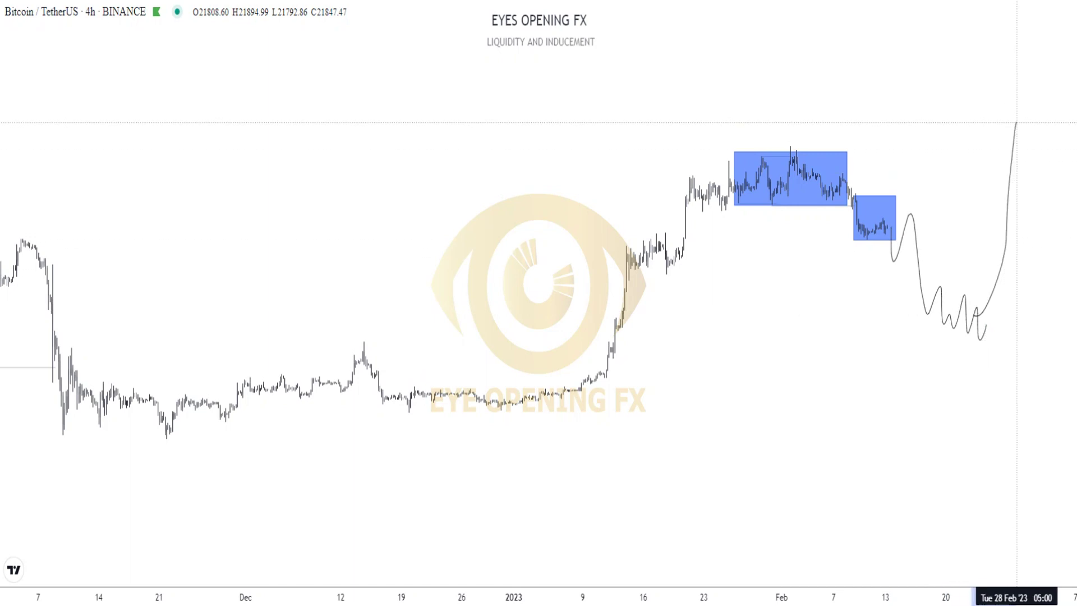